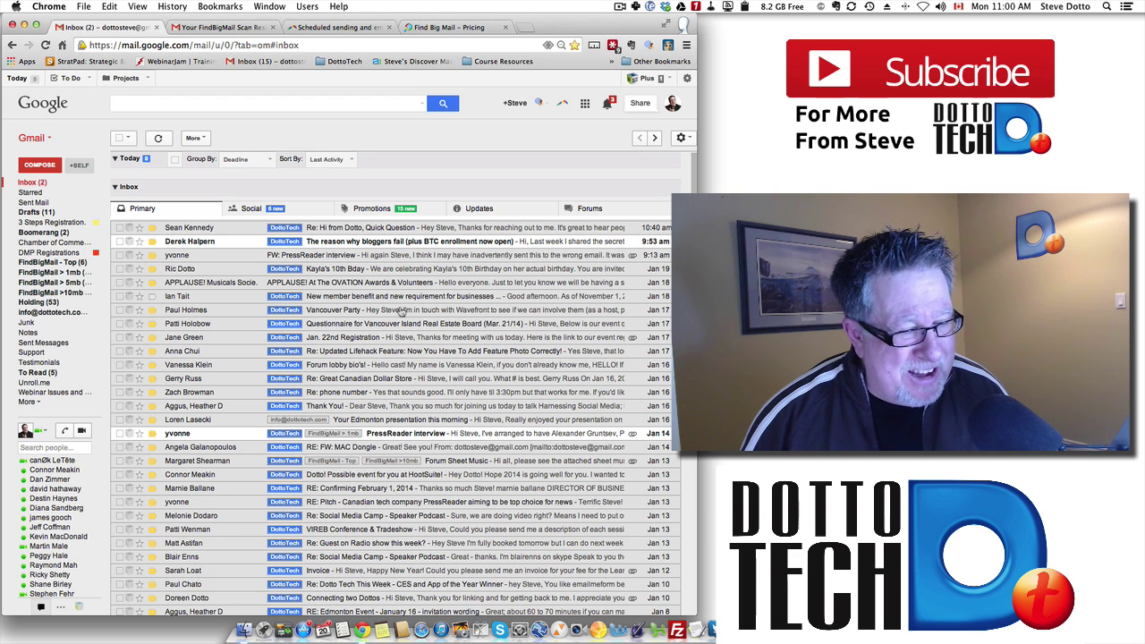
Step: Open the Vancouver Party email and view the sender's Rapportive profile with job, location and social links
click(402, 311)
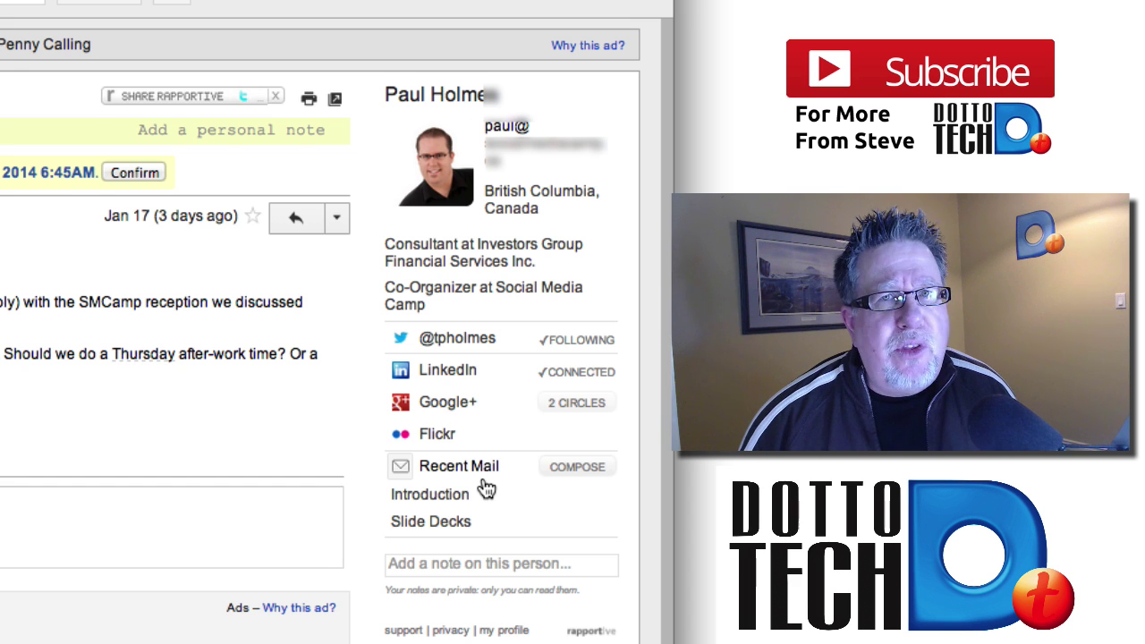
scroll(486, 488, down, 2)
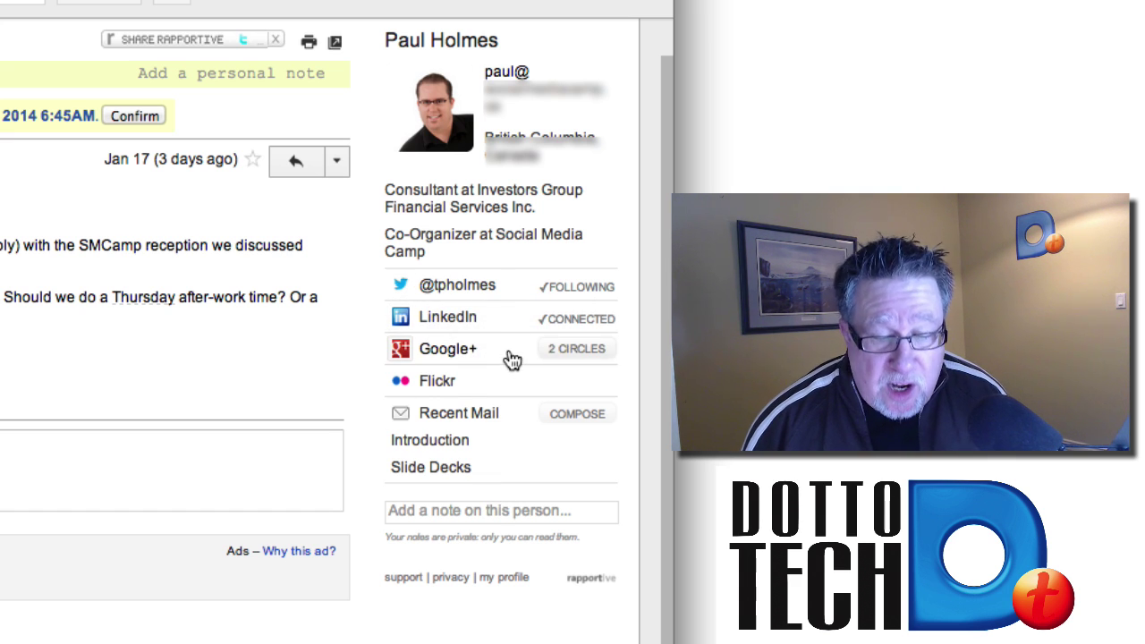
click(459, 416)
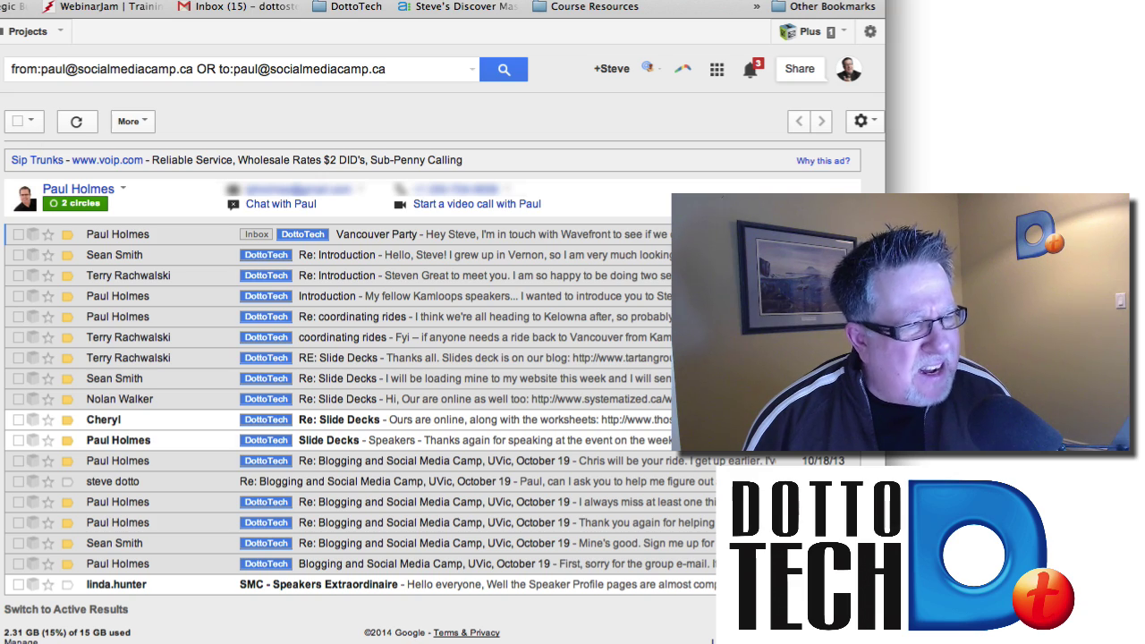
key(o)
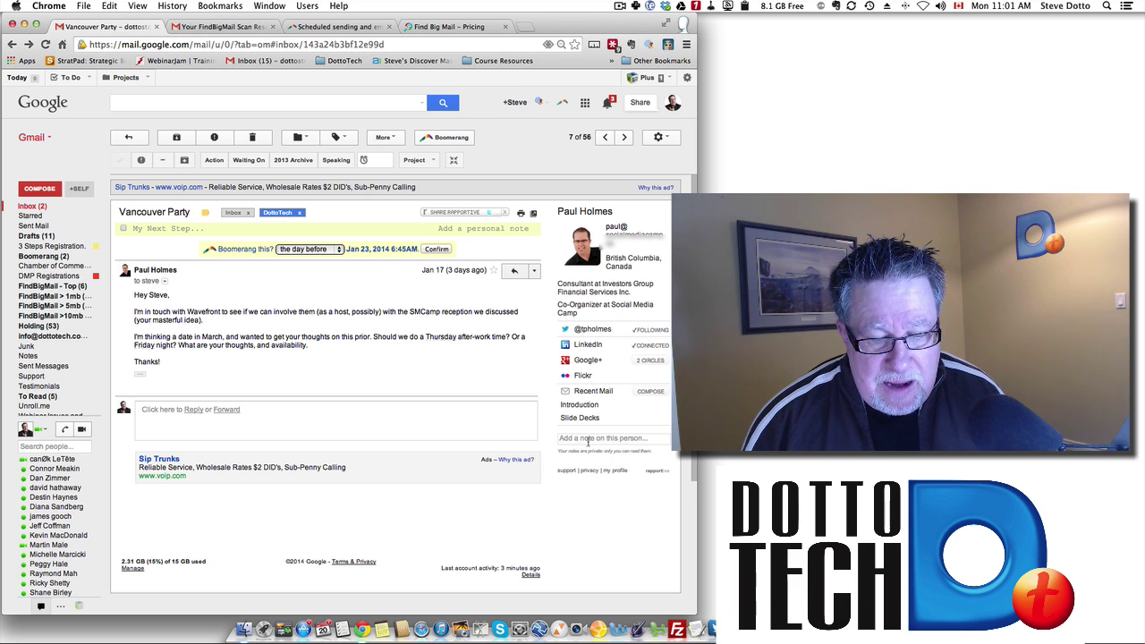
Step: Start a private note on the Rapportive contact, then open a new tab showing Google Canada
click(588, 440)
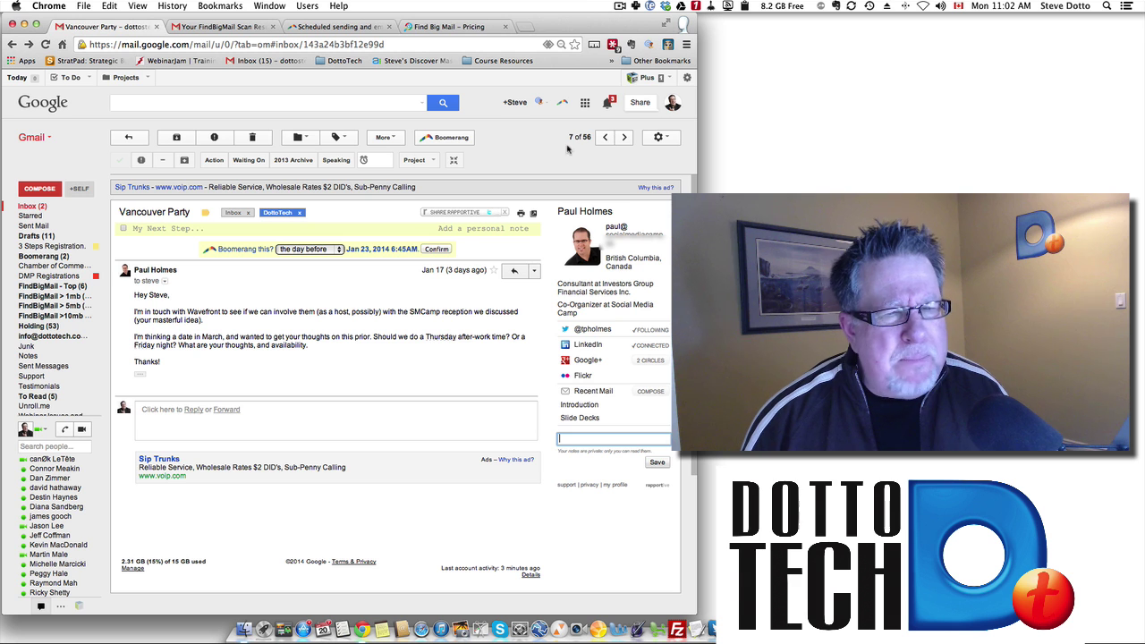
click(526, 27)
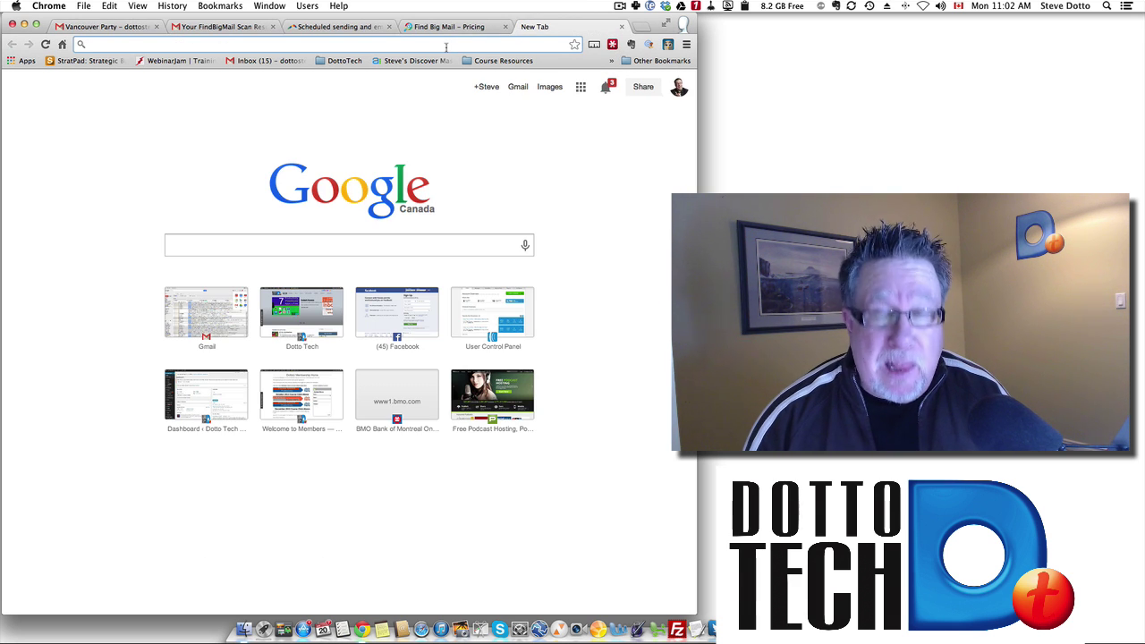
Step: Search Google for 'rapportive' and open the rapportive.com homepage
text(rappo)
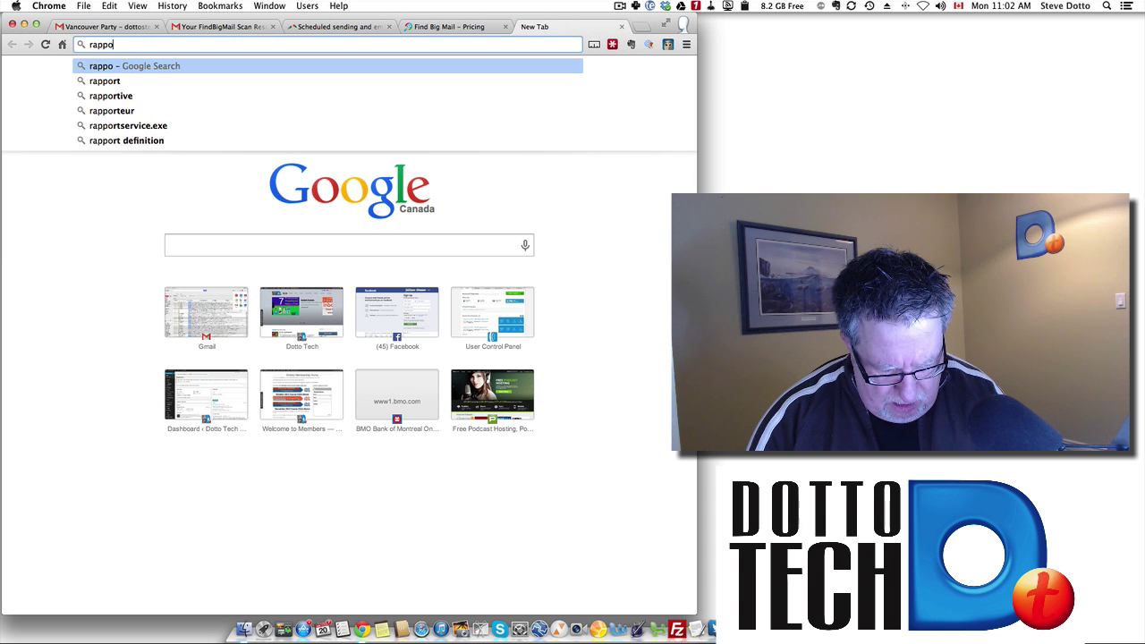
text(rti)
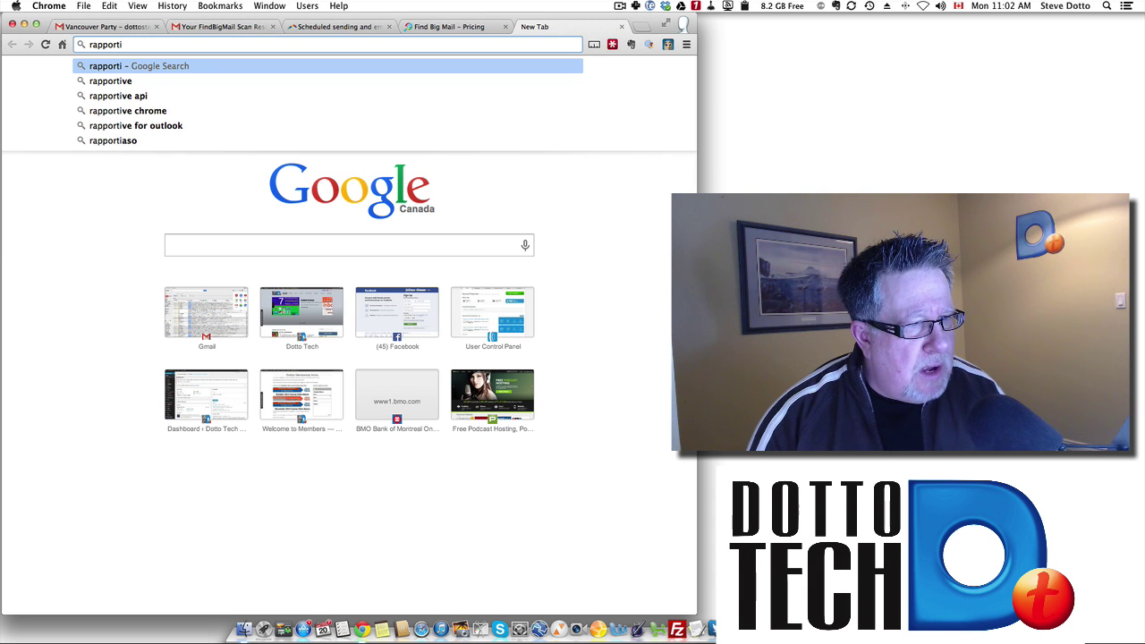
click(287, 83)
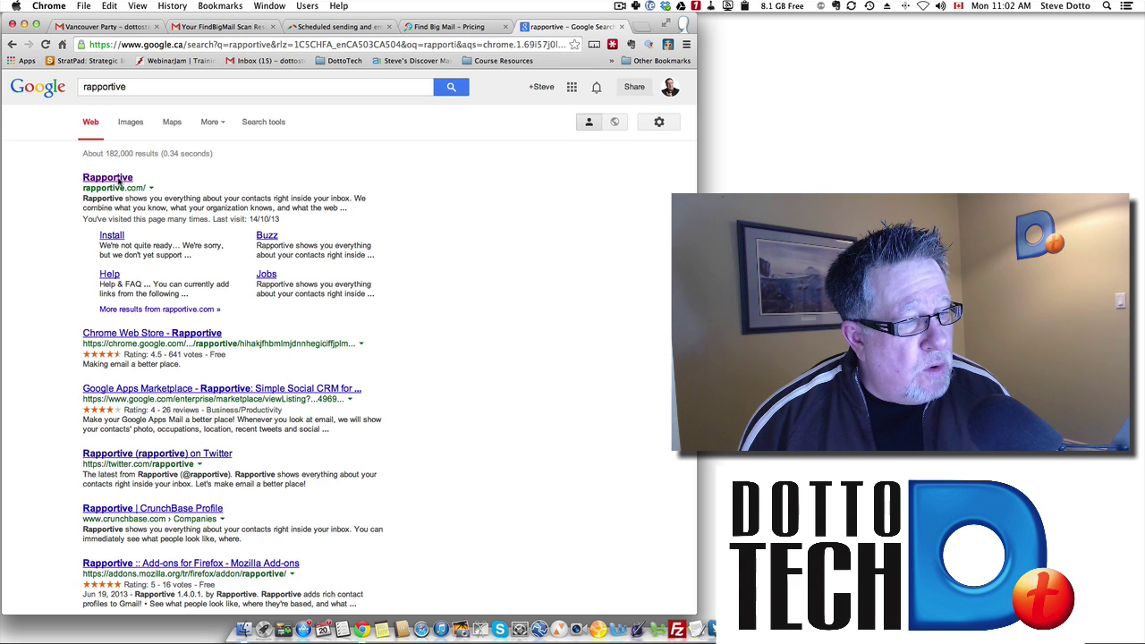
click(119, 179)
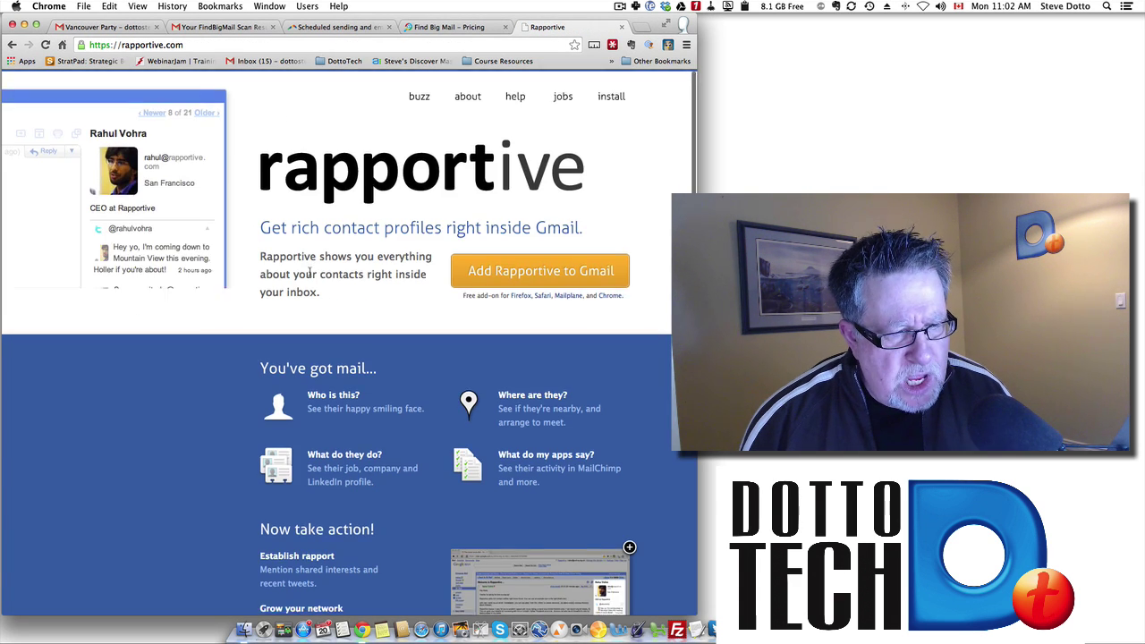
Step: Browse the rapportive.com homepage, then return to the Vancouver Party email in Gmail
scroll(312, 265, down, 6)
scroll(312, 265, down, 10)
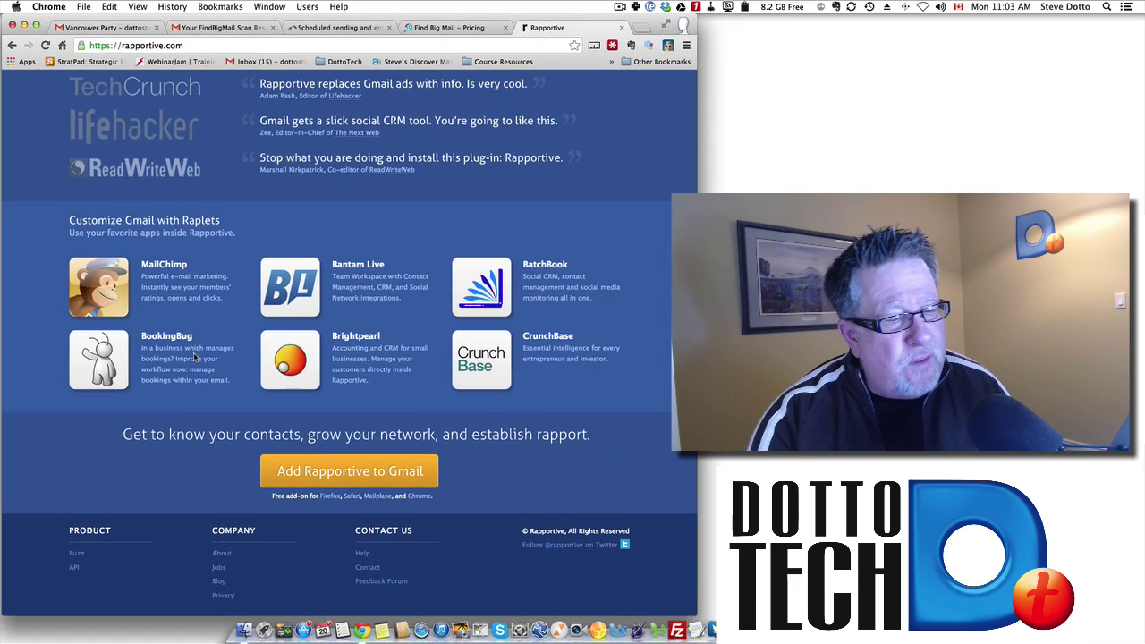
scroll(195, 357, up, 15)
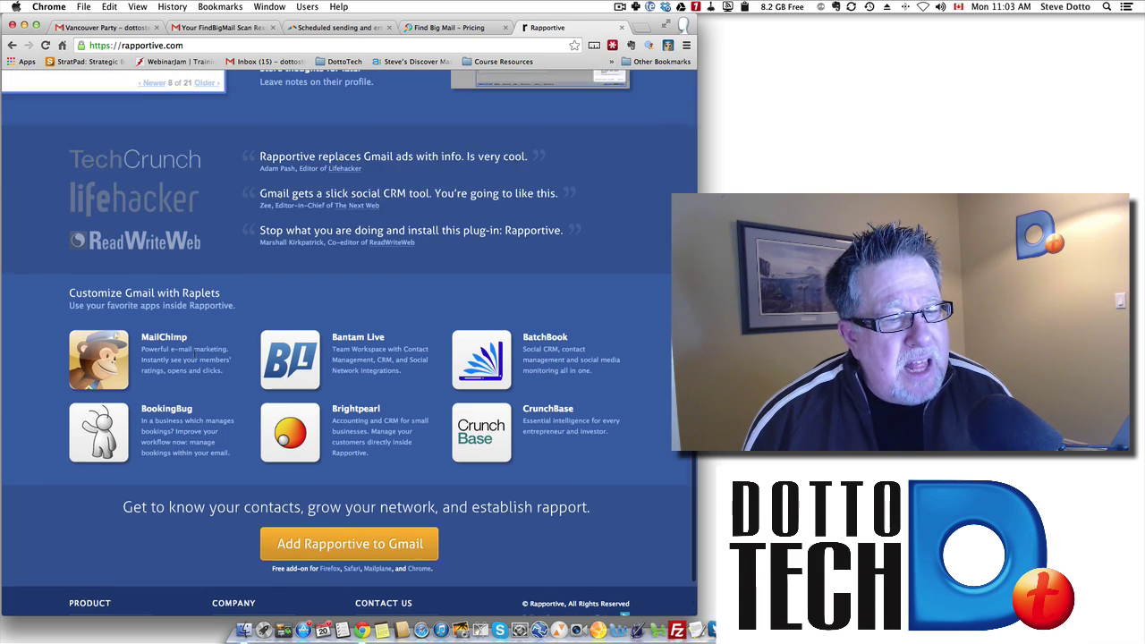
scroll(195, 357, up, 2)
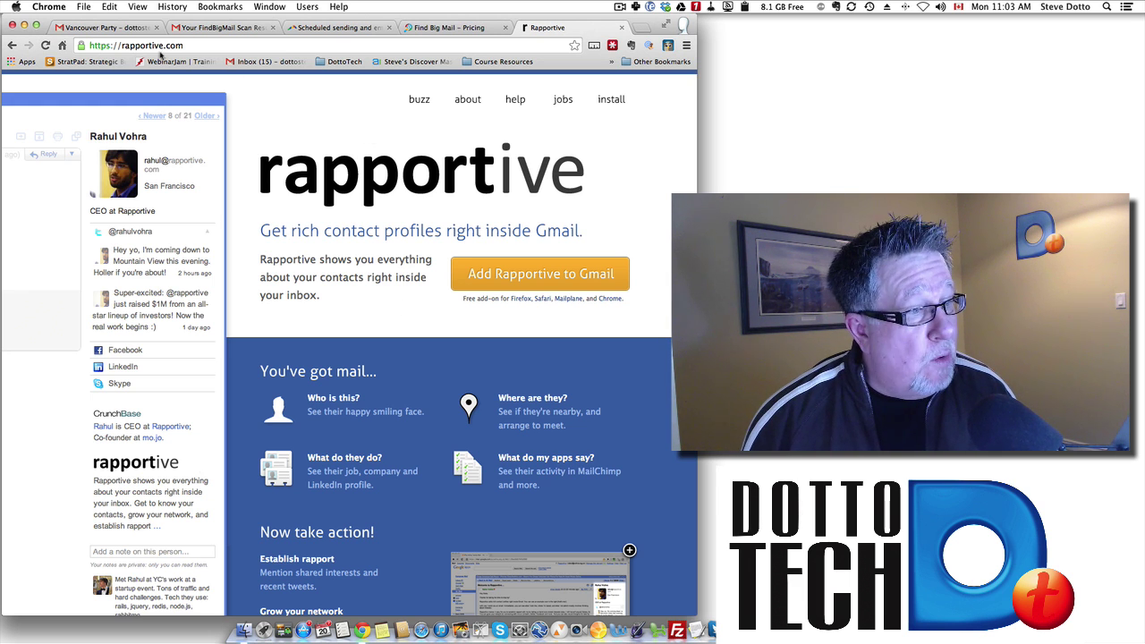
click(107, 28)
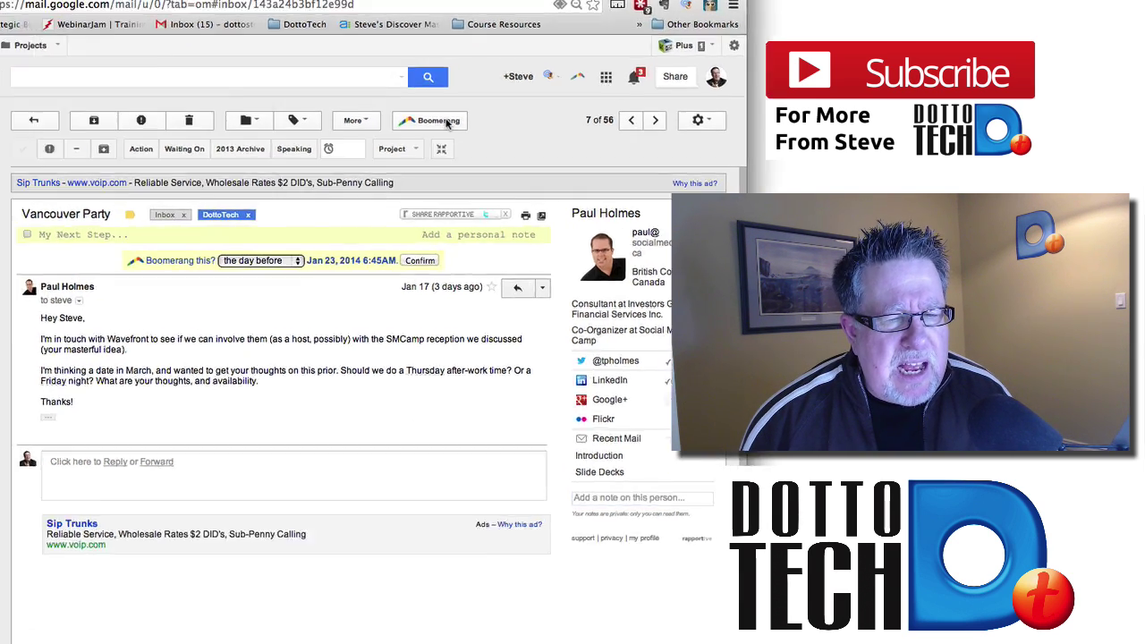
Step: Show Boomerang's scheduling options for the Vancouver Party email
click(458, 141)
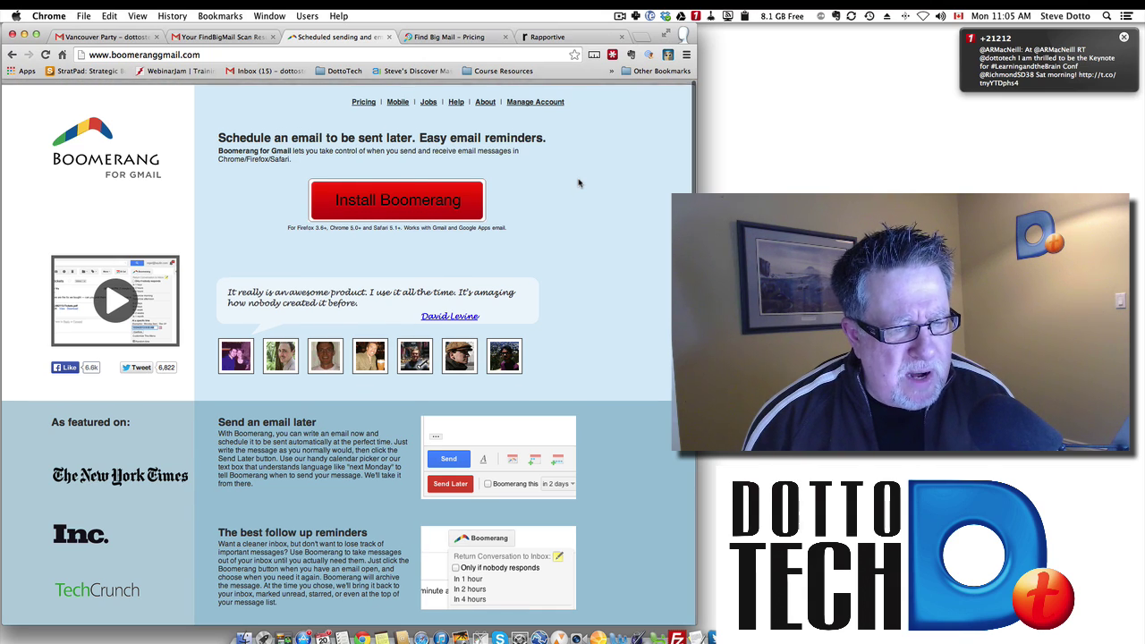
Step: Review Boomerang's pricing plans: Basic free, Personal $4.99/month, Professional $14.99/month
scroll(578, 183, down, 5)
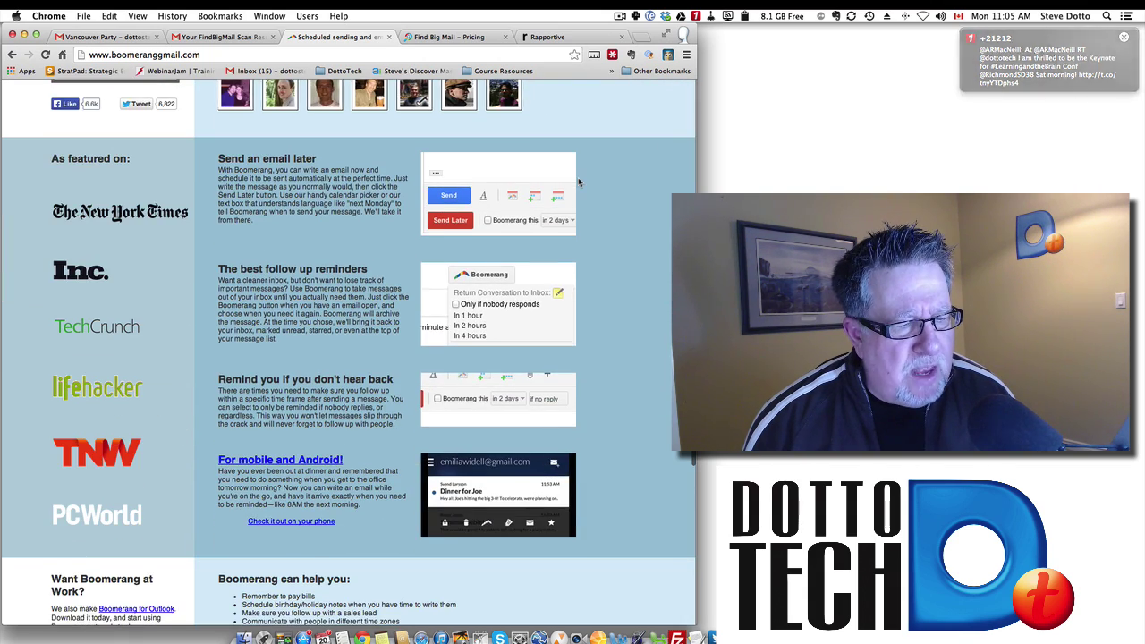
scroll(578, 182, down, 6)
scroll(578, 182, up, 11)
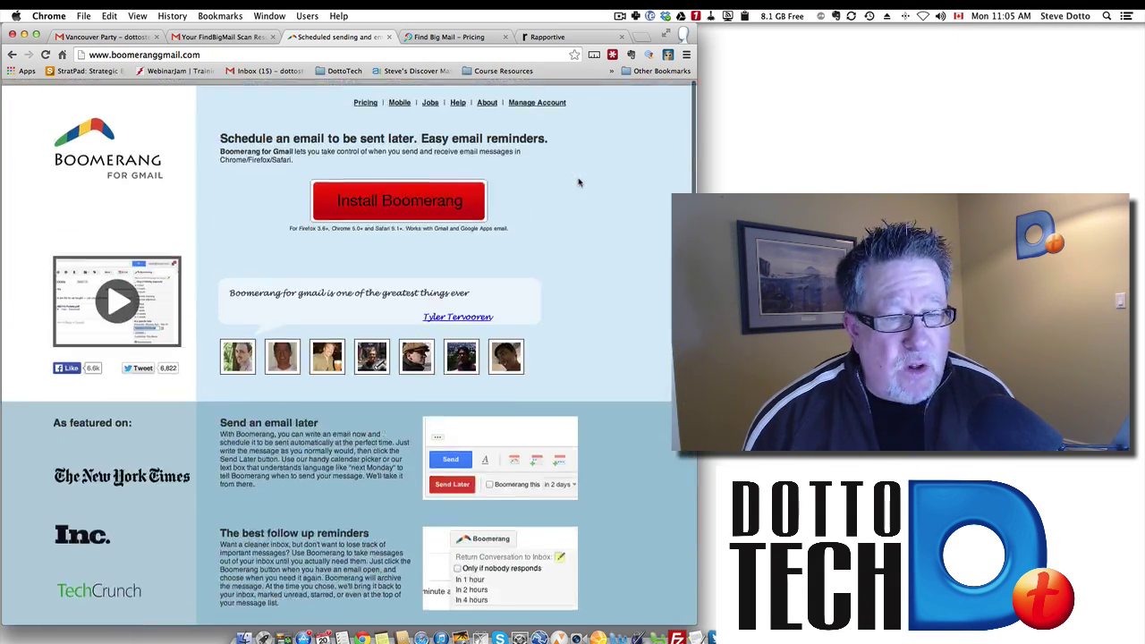
click(373, 99)
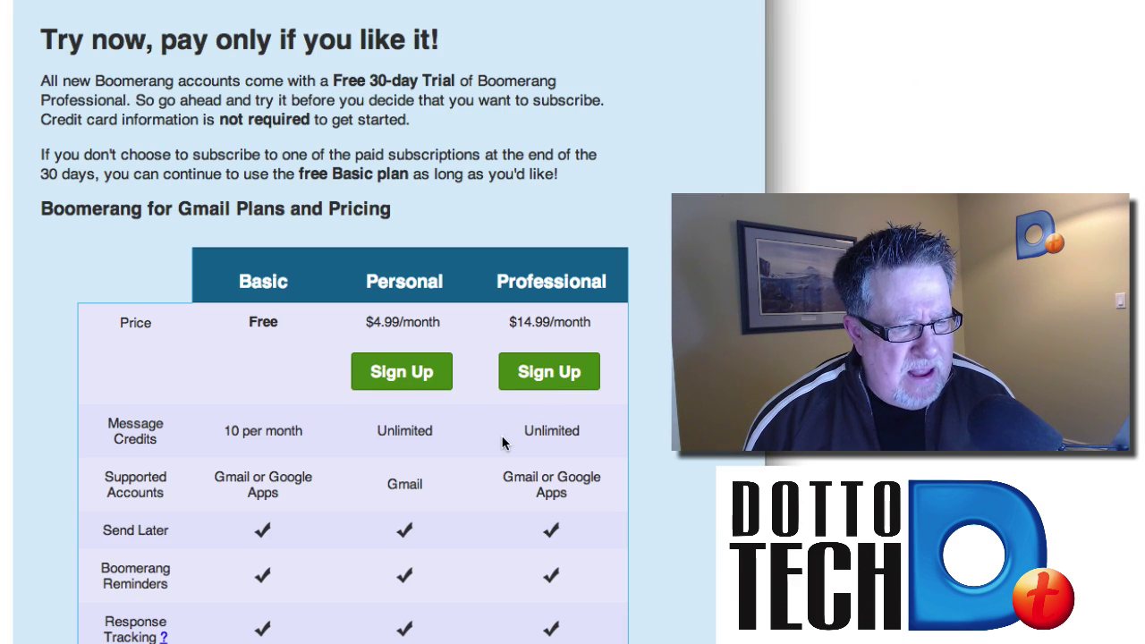
scroll(396, 443, down, 1)
scroll(394, 451, down, 2)
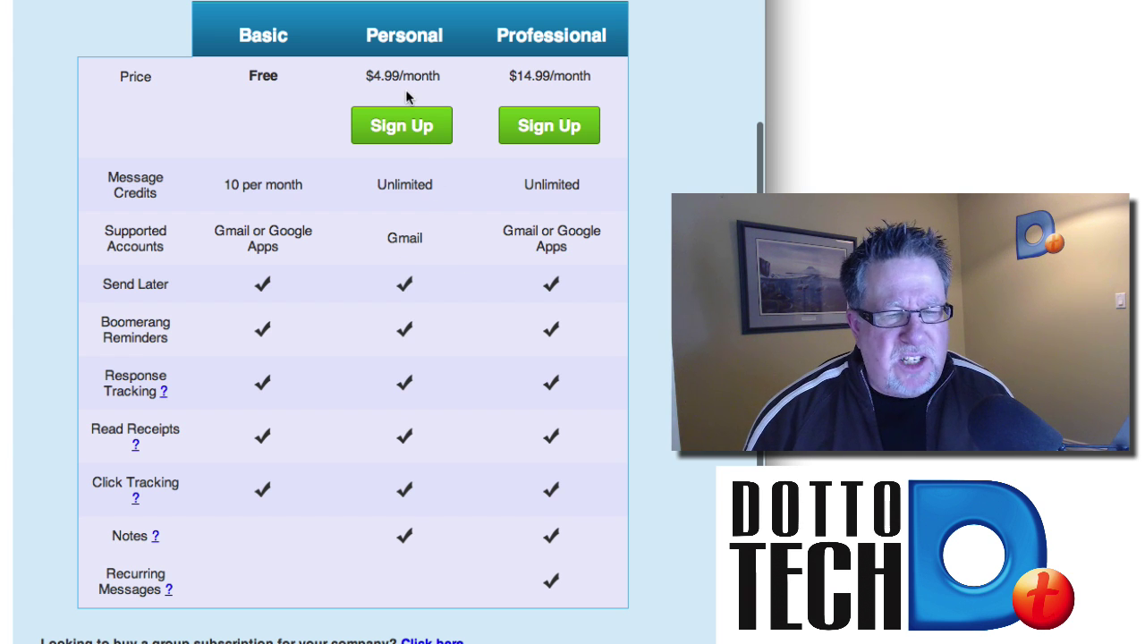
scroll(408, 152, up, 3)
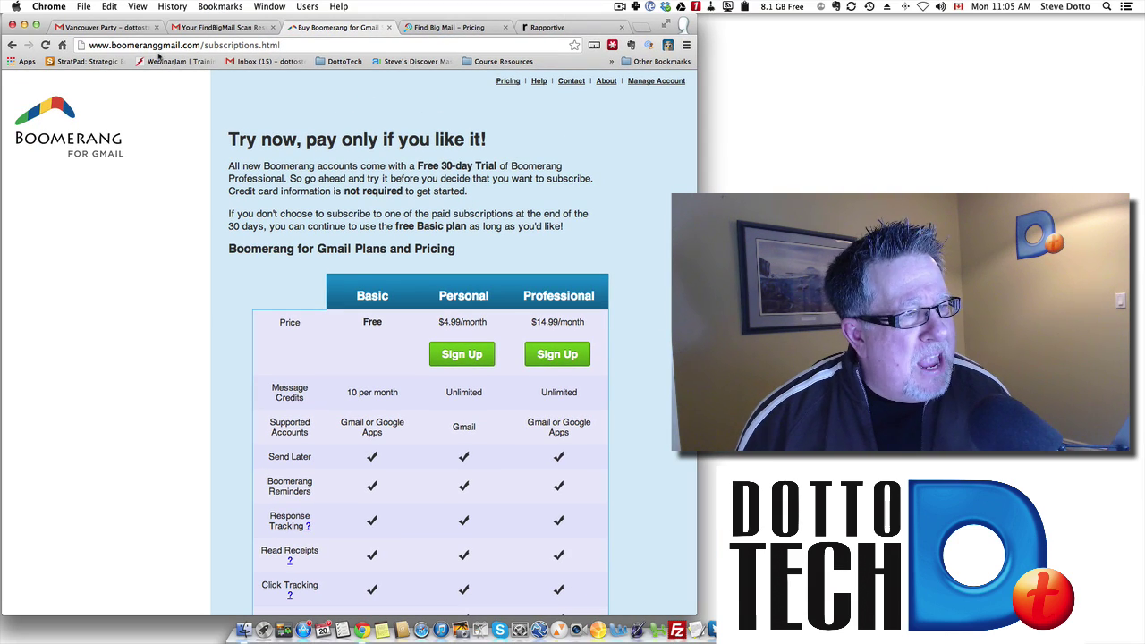
Step: Return to the Vancouver Party email and close the Boomerang scheduling dropdown
click(126, 28)
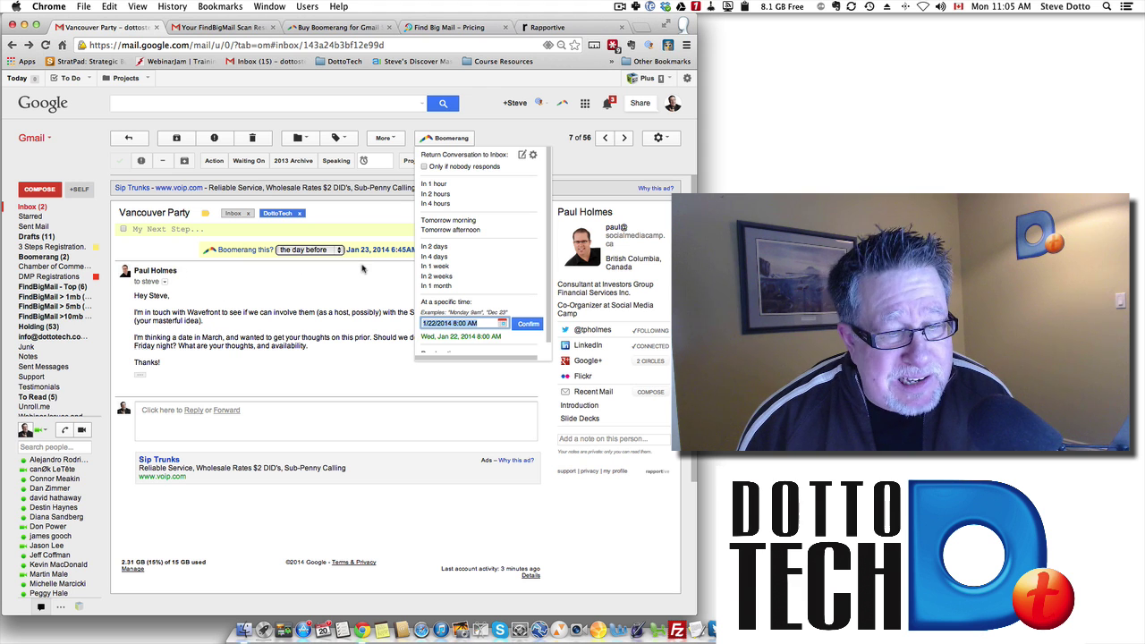
click(426, 402)
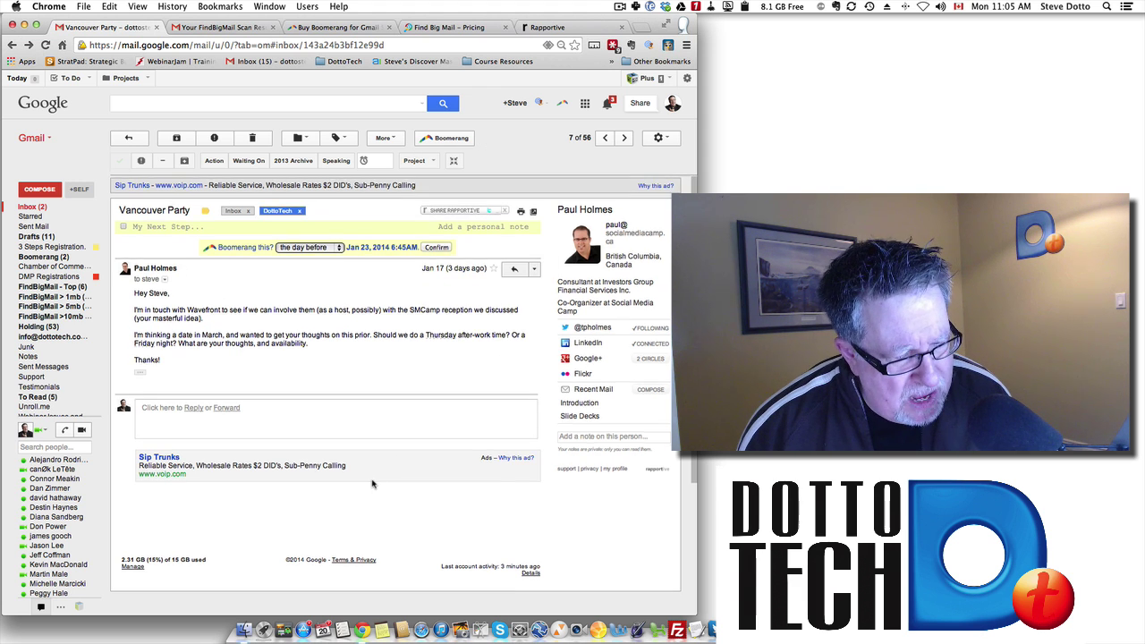
scroll(376, 483, down, 5)
scroll(374, 484, up, 5)
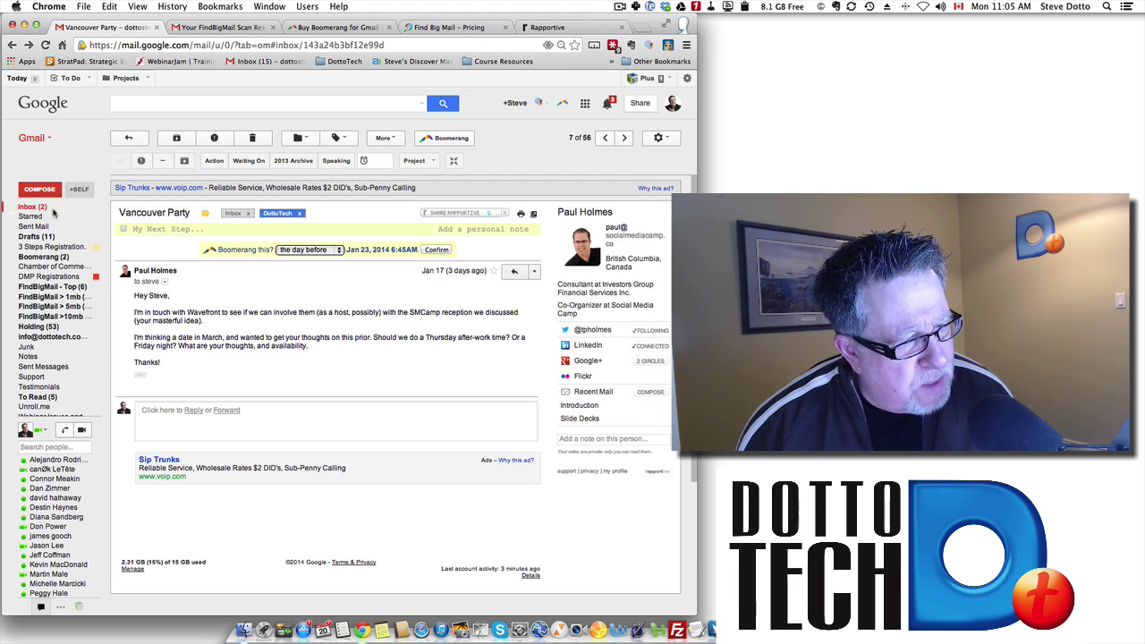
Step: Return to the inbox and open storage management from the 2.31 GB of 15 GB usage line
key(u)
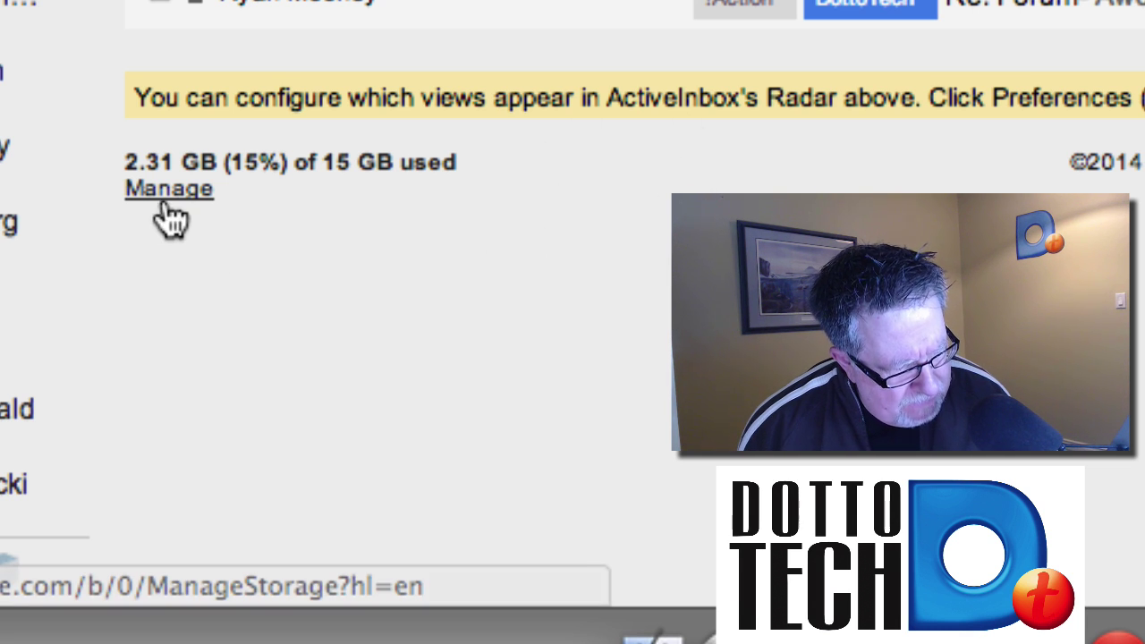
click(212, 192)
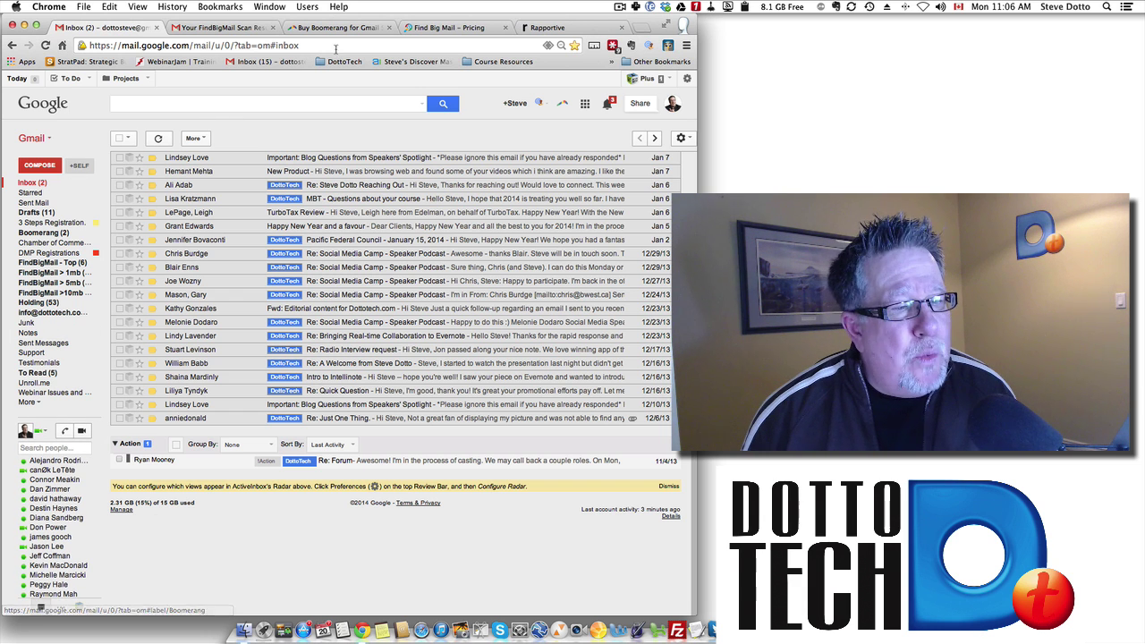
Step: Go from the Find Big Mail pricing tab to the findbigmail.com home page
click(461, 29)
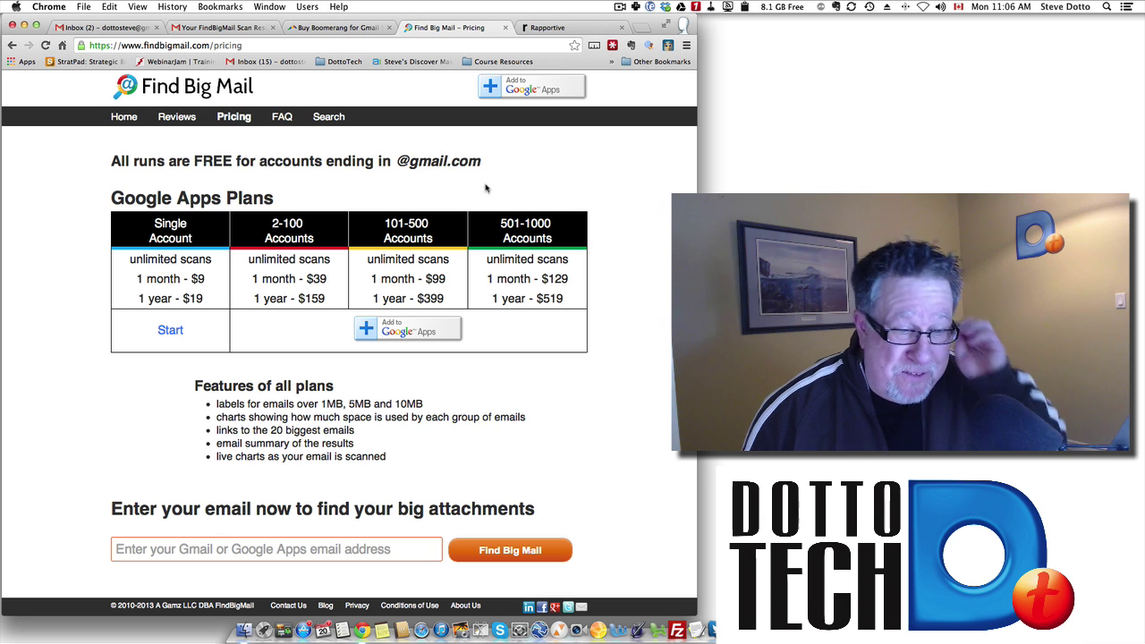
click(127, 117)
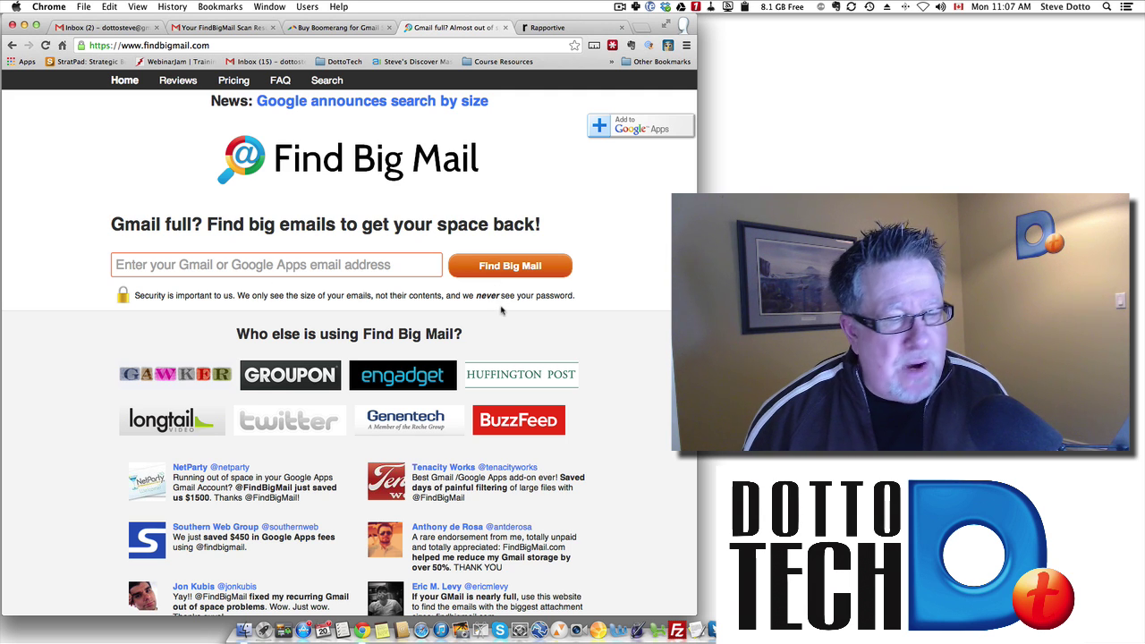
Step: Review the FindBigMail Scan Results email's charts, then close it back to the inbox
click(231, 33)
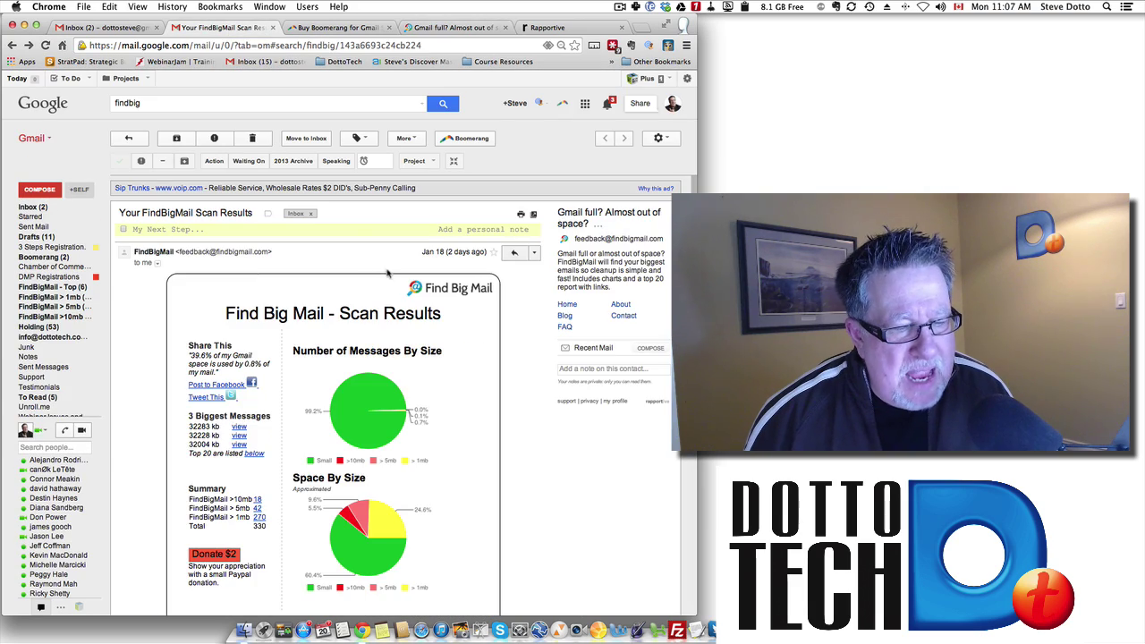
scroll(475, 327, down, 2)
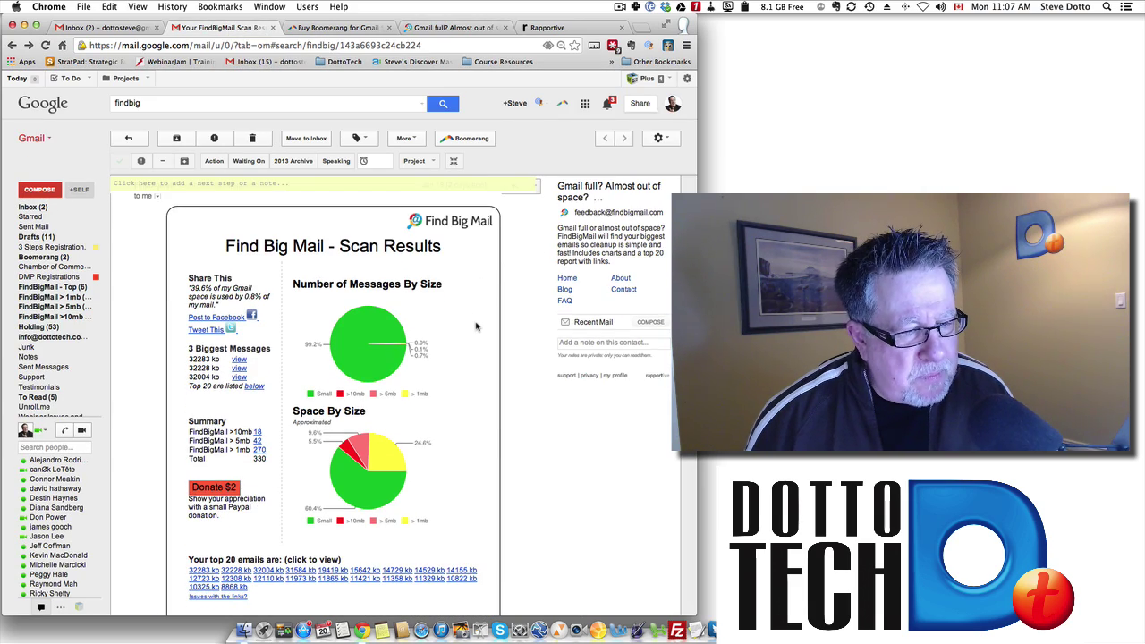
scroll(476, 327, down, 3)
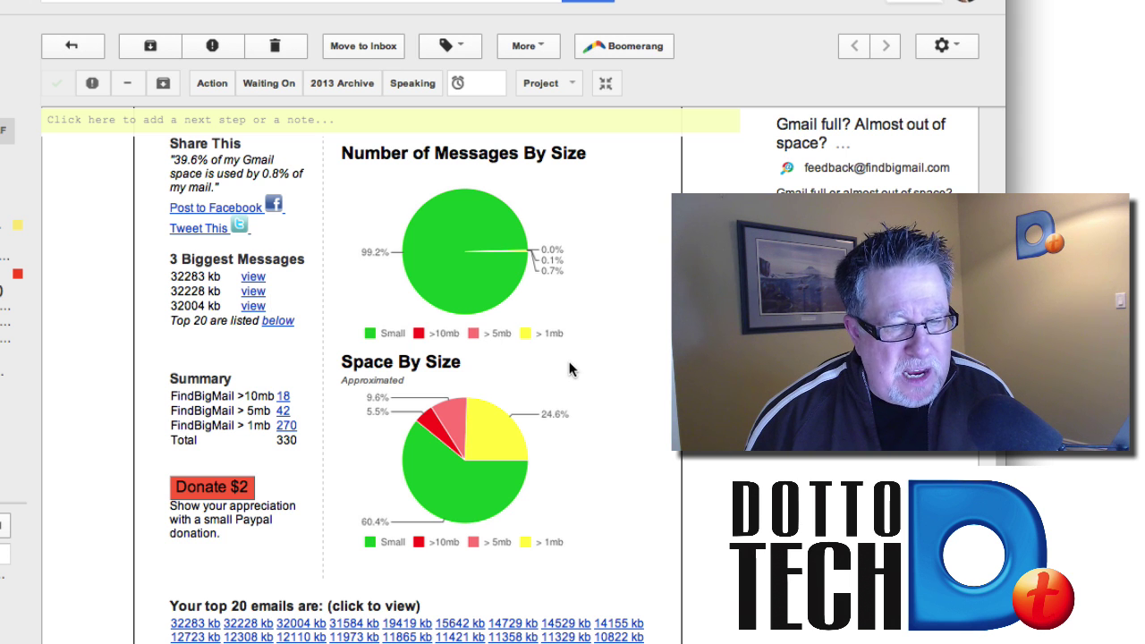
scroll(571, 369, up, 3)
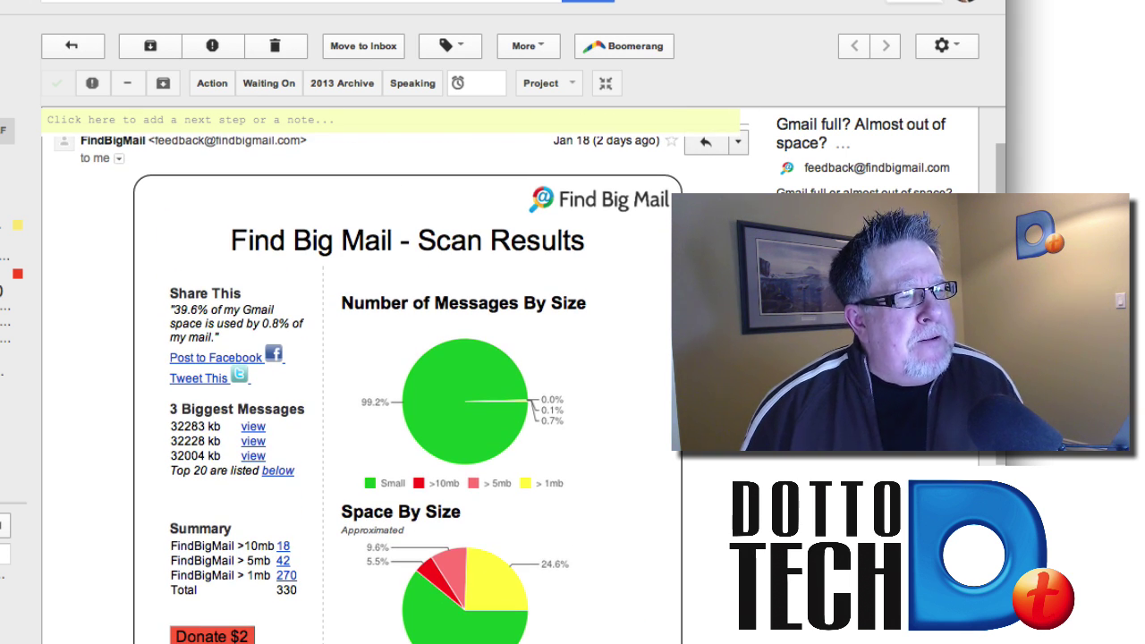
key(u)
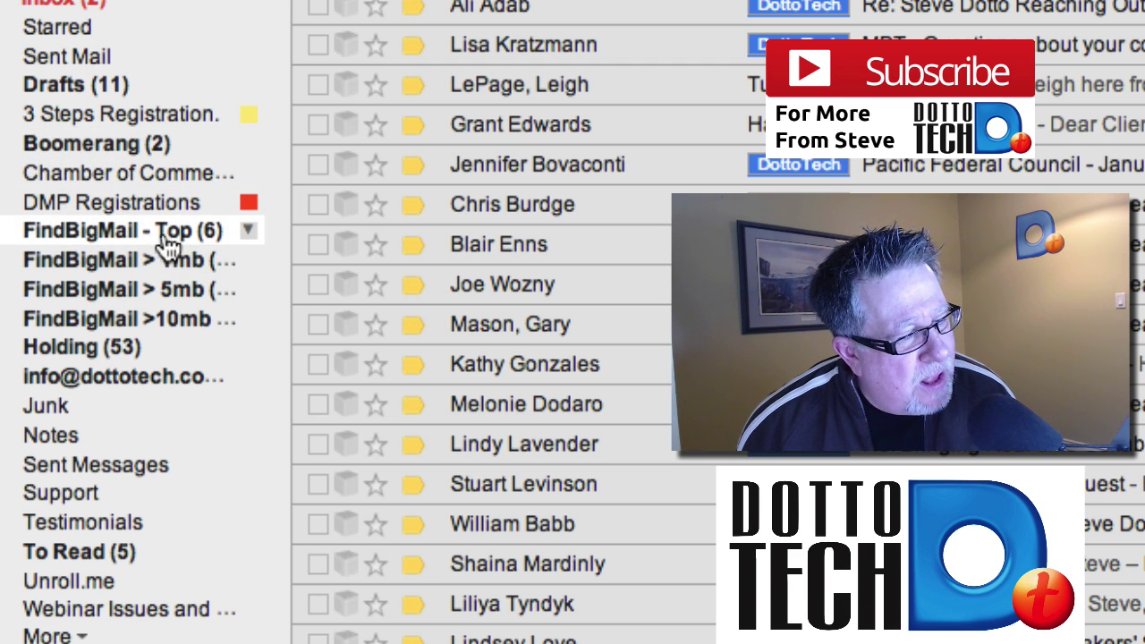
Step: View the FindBigMail Top, >1mb, >5mb and >10mb labels, then open Find Big Mail's pricing page
click(85, 235)
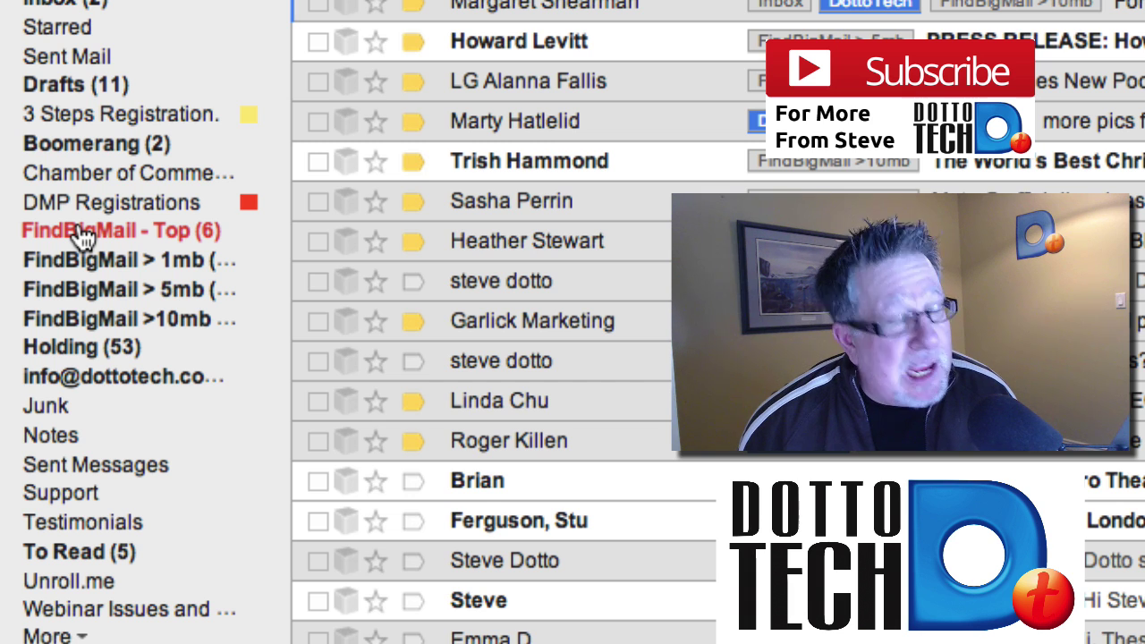
click(128, 268)
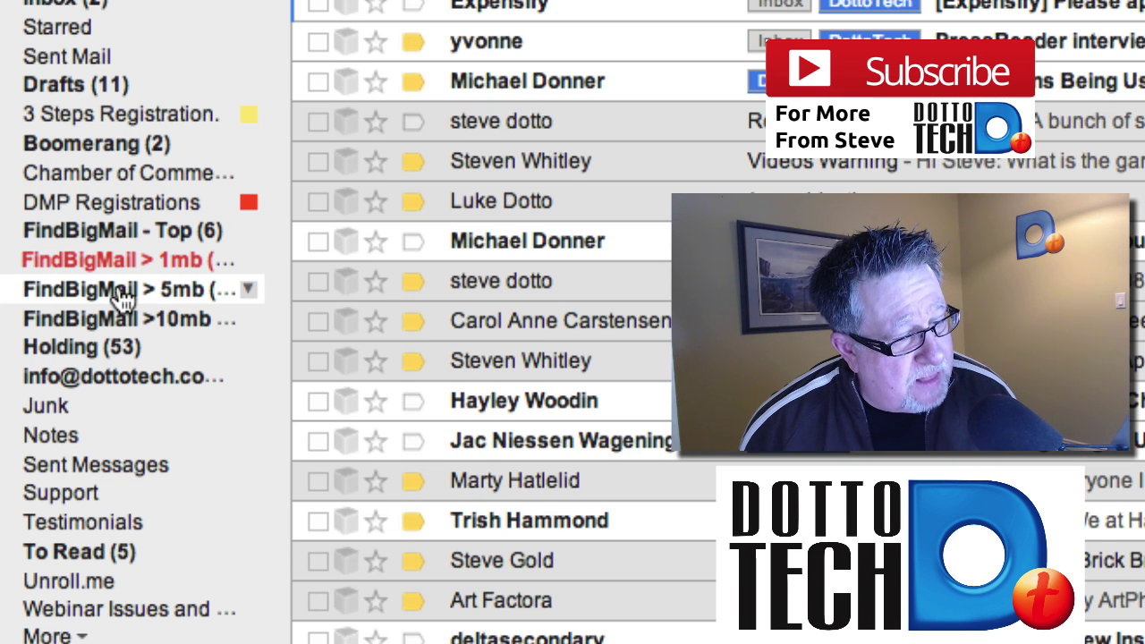
click(124, 295)
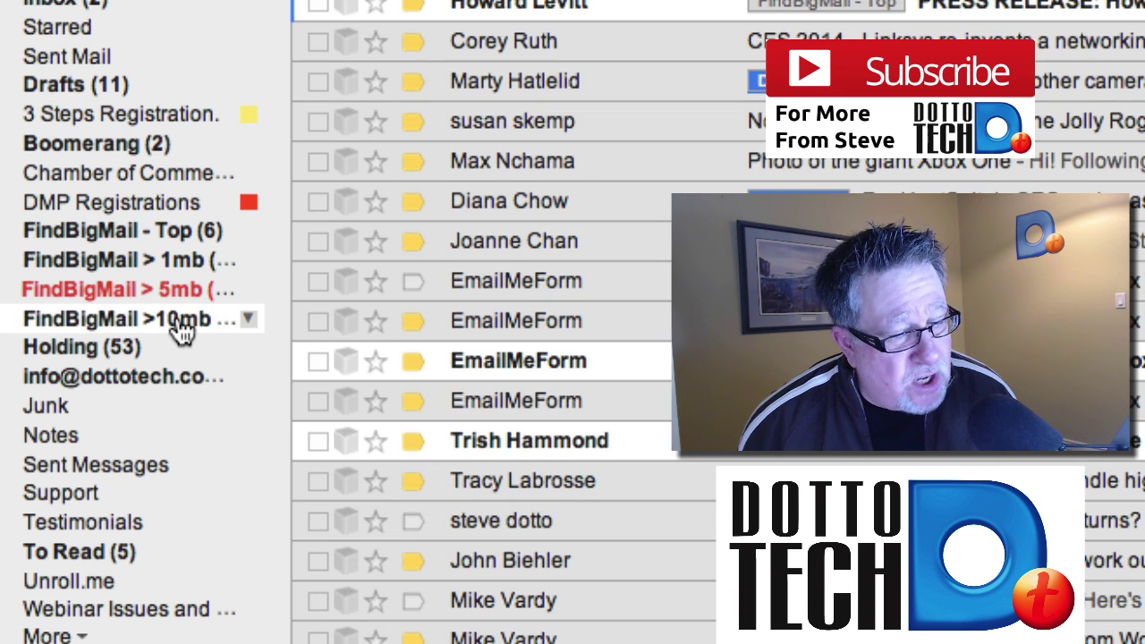
click(182, 332)
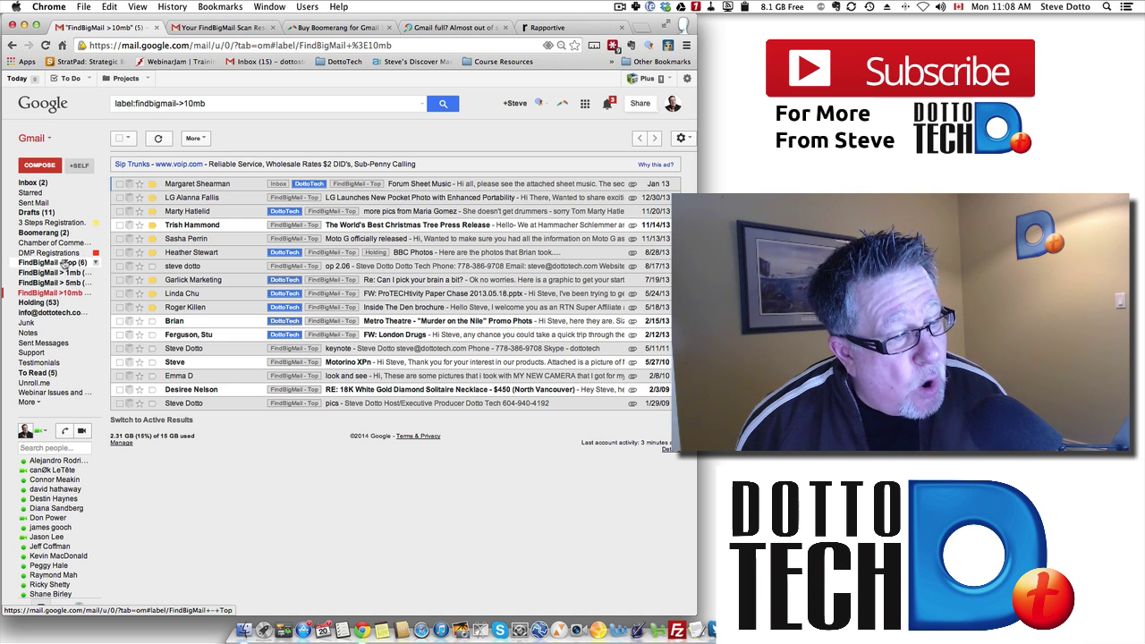
click(65, 263)
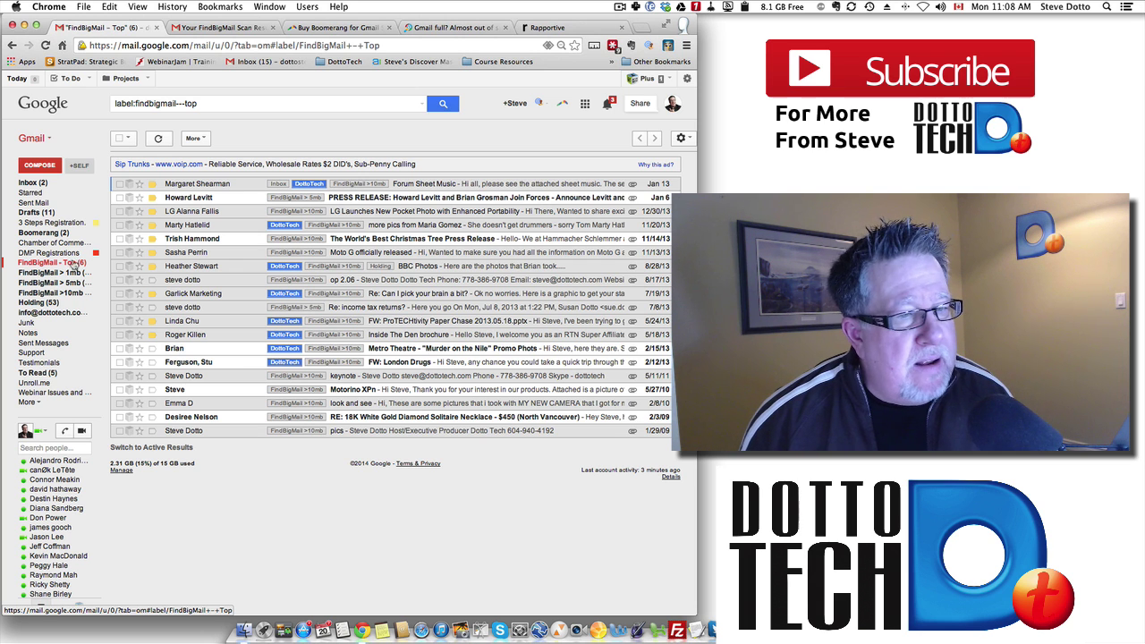
click(430, 27)
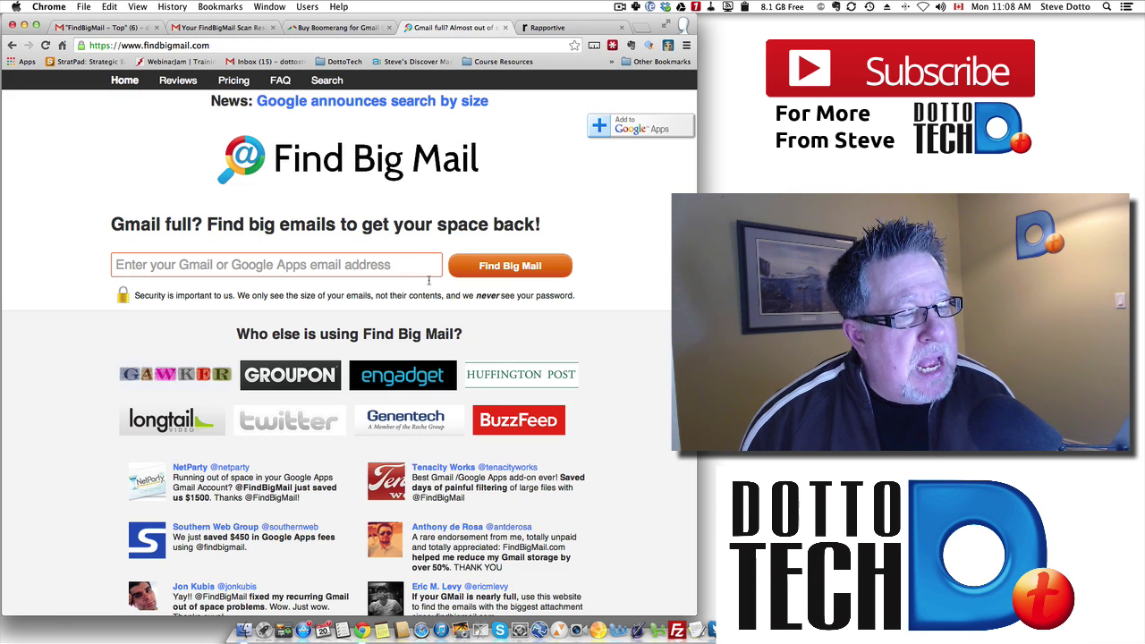
click(229, 81)
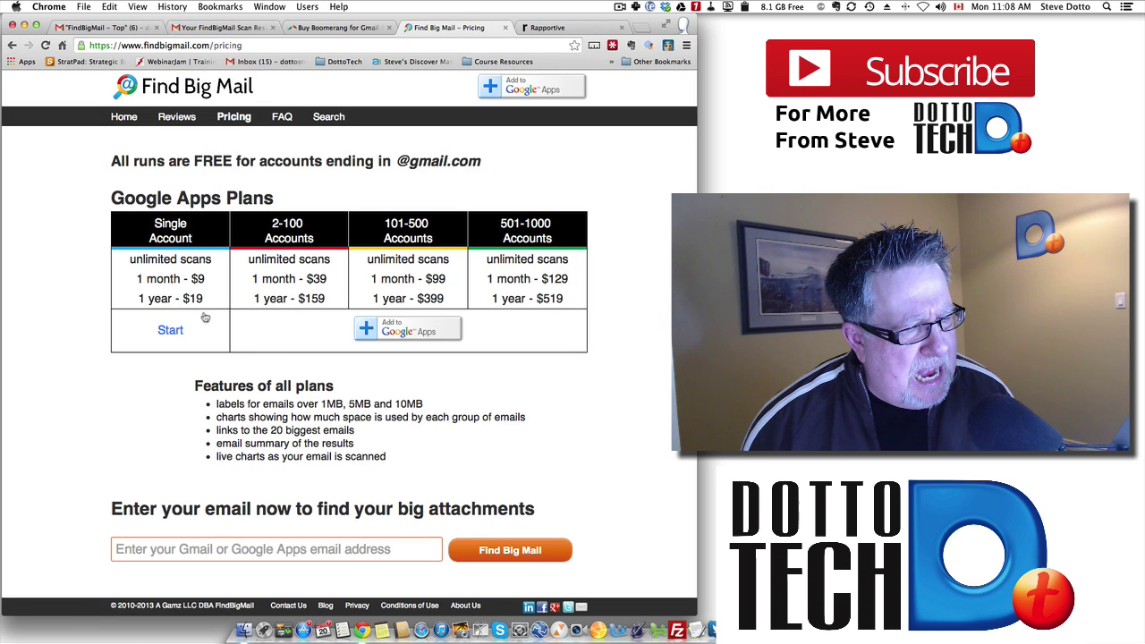